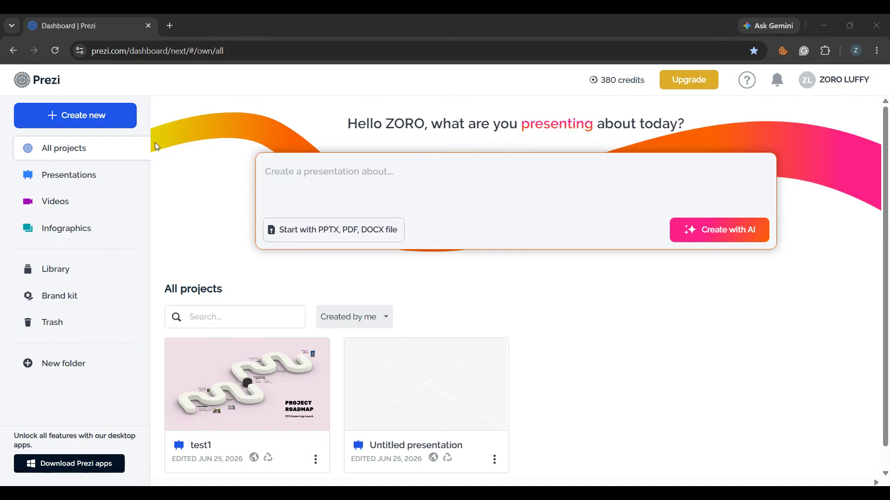
Step: Start a new AI presentation from an idea, and return to the dashboard
left_click(100, 116)
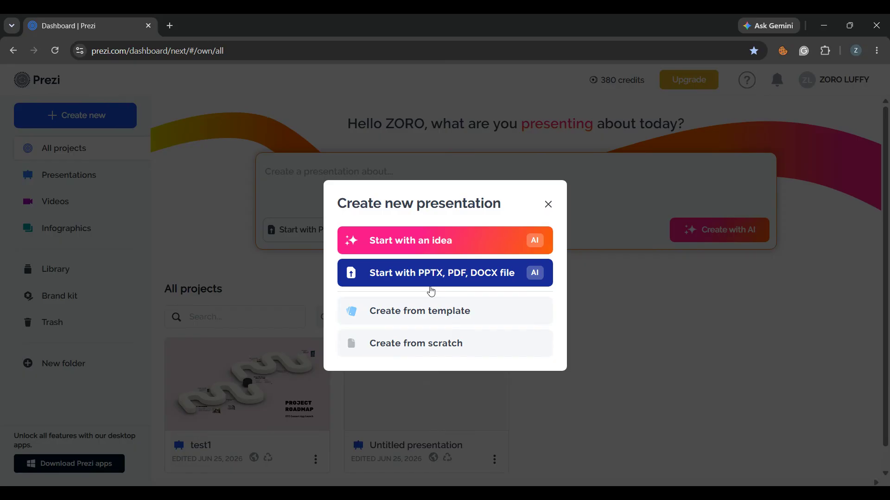
left_click(444, 241)
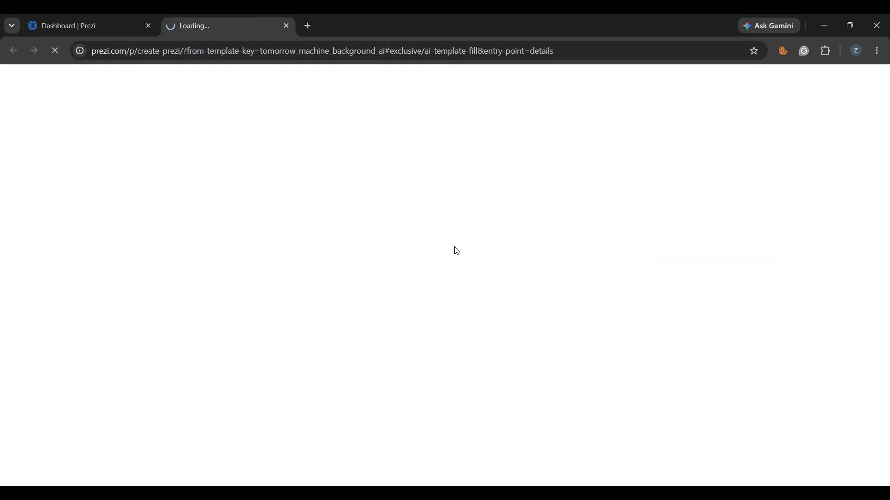
left_click(81, 18)
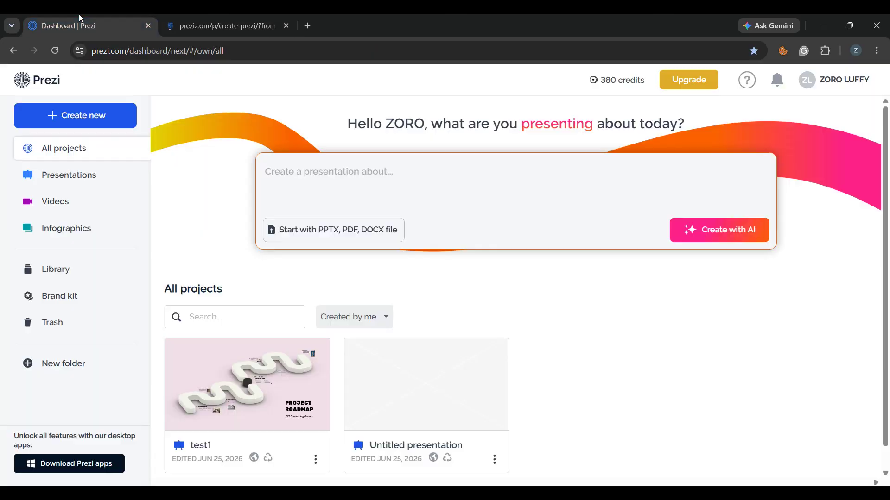
Step: Begin creating a presentation from a template and browse the available templates
left_click(103, 111)
left_click(423, 312)
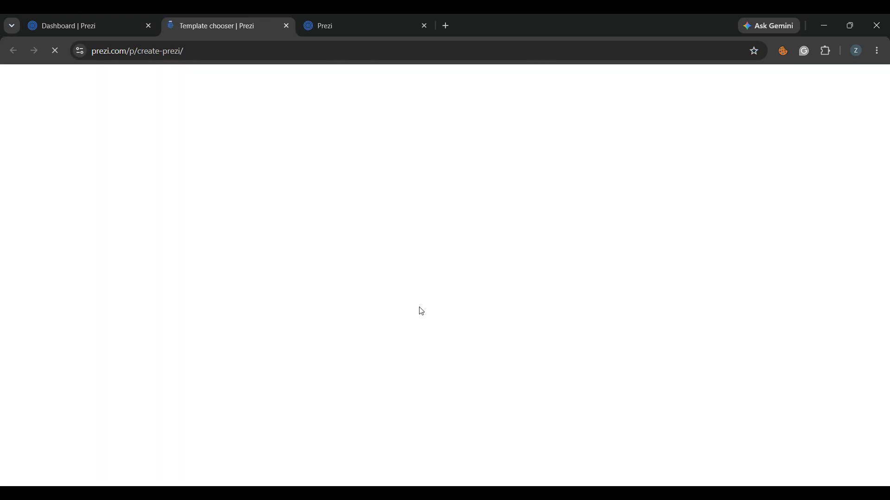
scroll(418, 319, "down", 10)
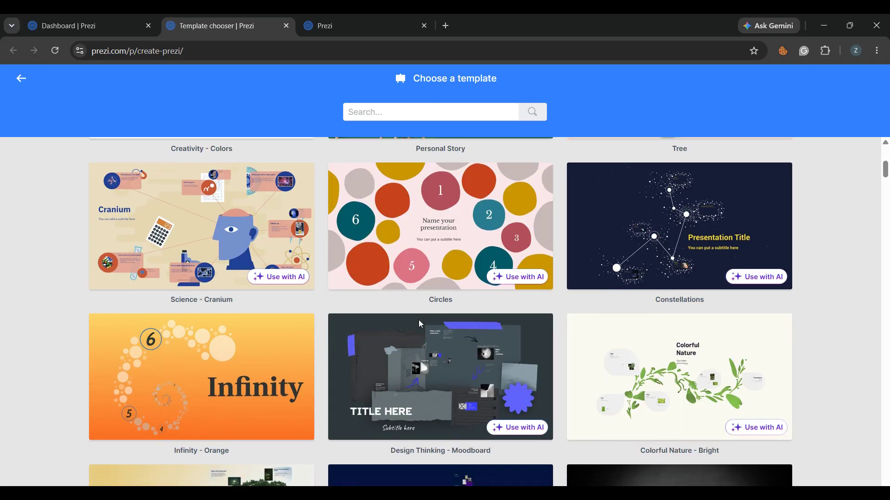
scroll(420, 325, "up", 5)
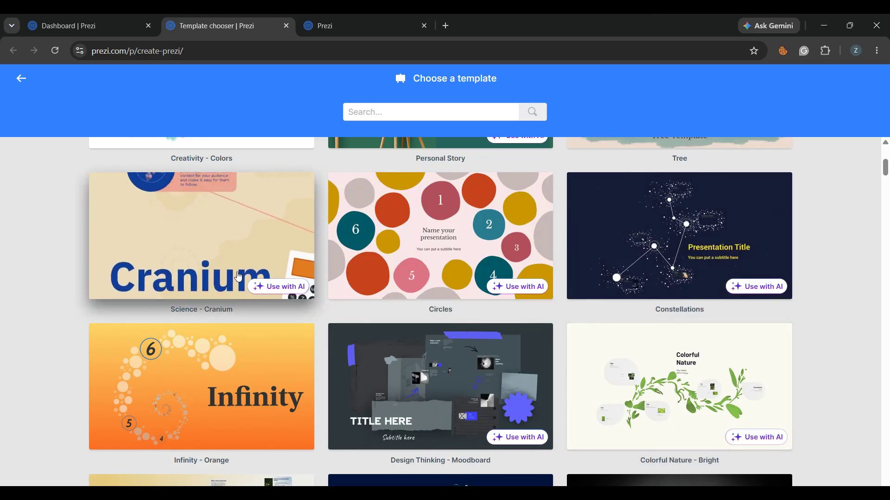
scroll(242, 377, "down", 3)
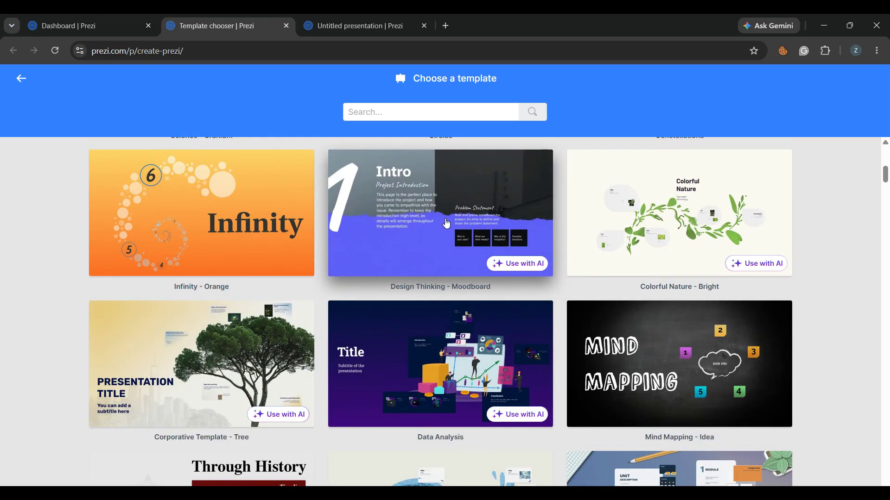
Step: Create a presentation from the Design Thinking - Moodboard template without AI, with its privacy set to Public
left_click(447, 222)
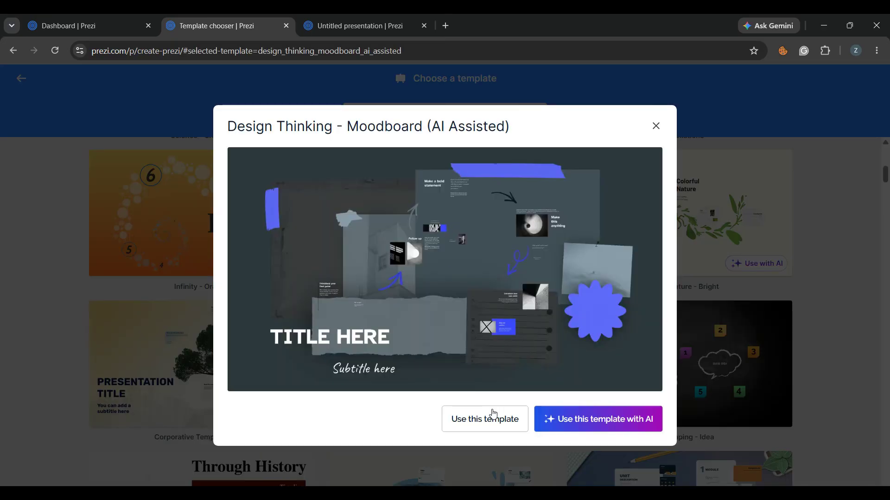
left_click(491, 416)
left_click(343, 291)
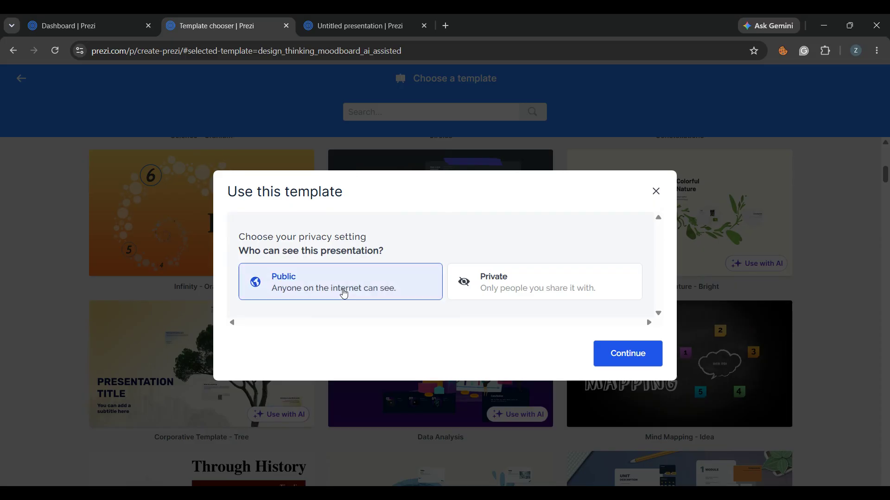
left_click(600, 361)
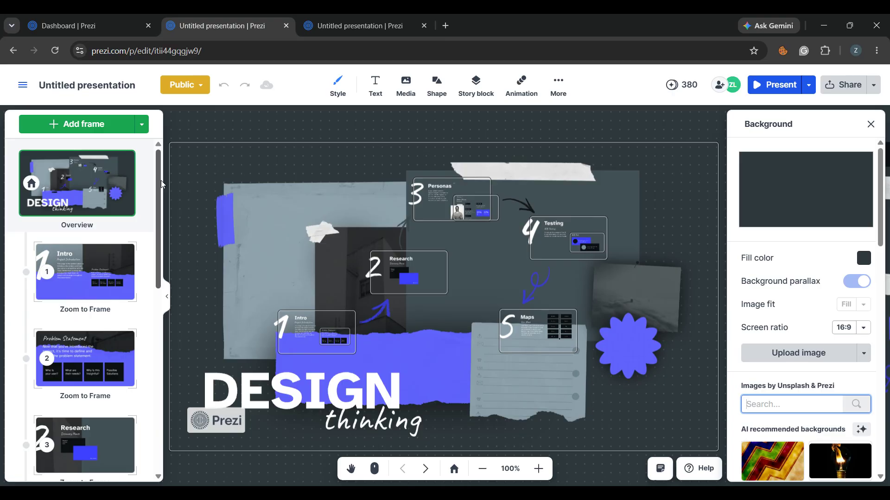
Step: Zoom into the Intro frame, select its title, and return to the overview
scroll(526, 259, "up", 1)
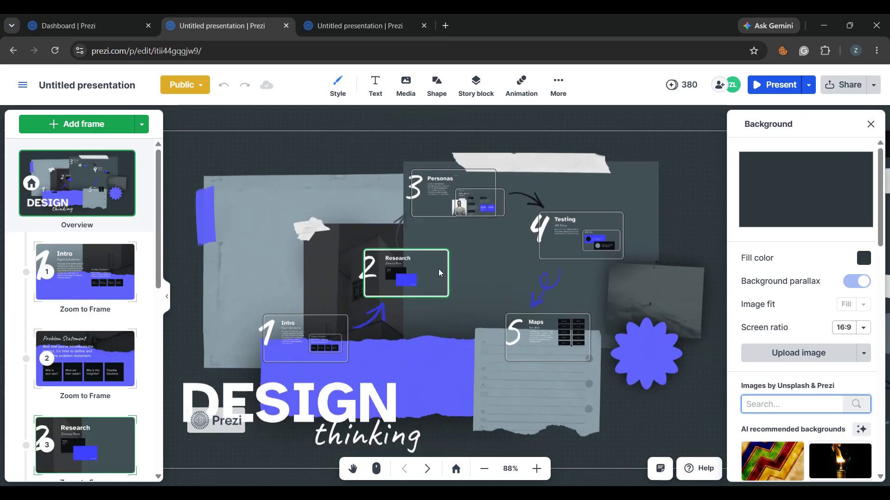
left_click(323, 323)
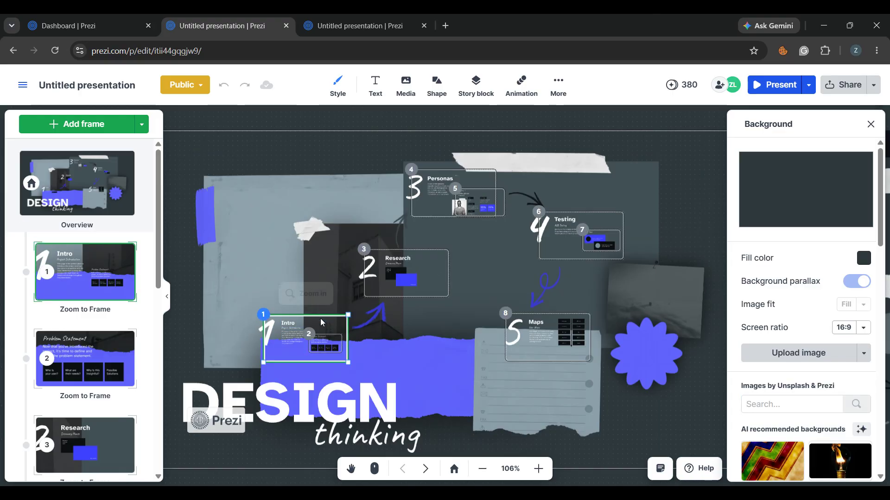
left_click(305, 293)
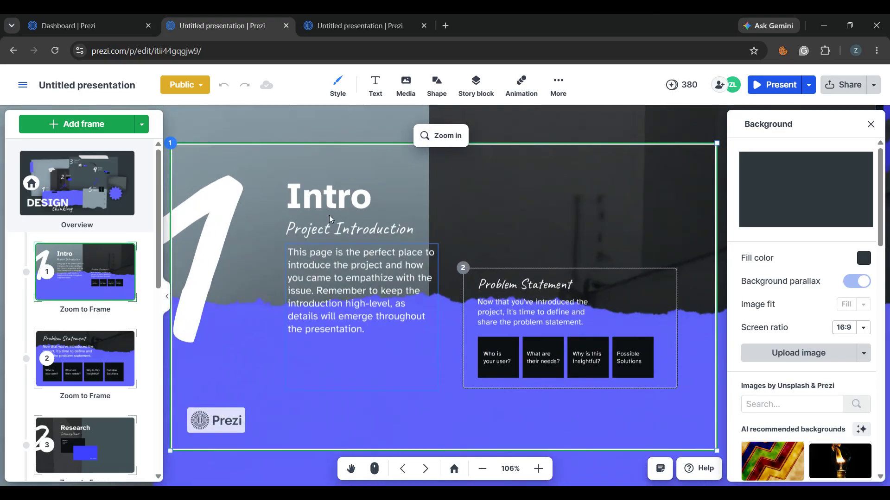
left_click(332, 194)
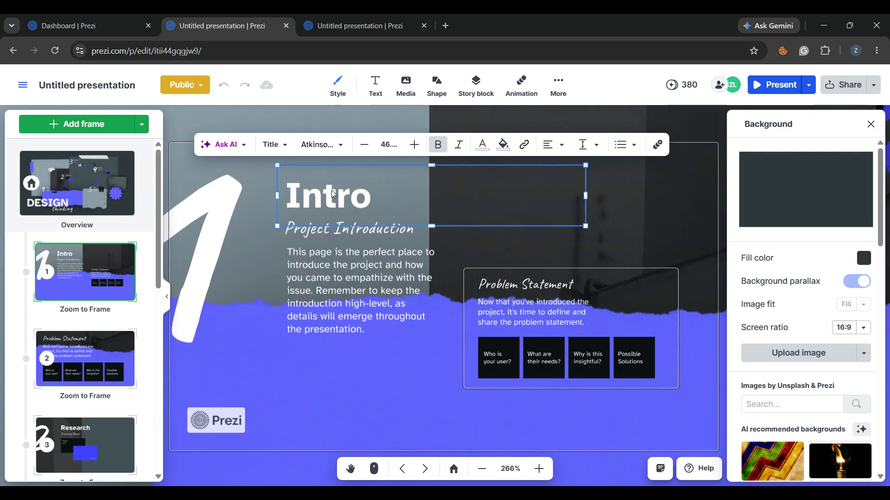
left_click(108, 200)
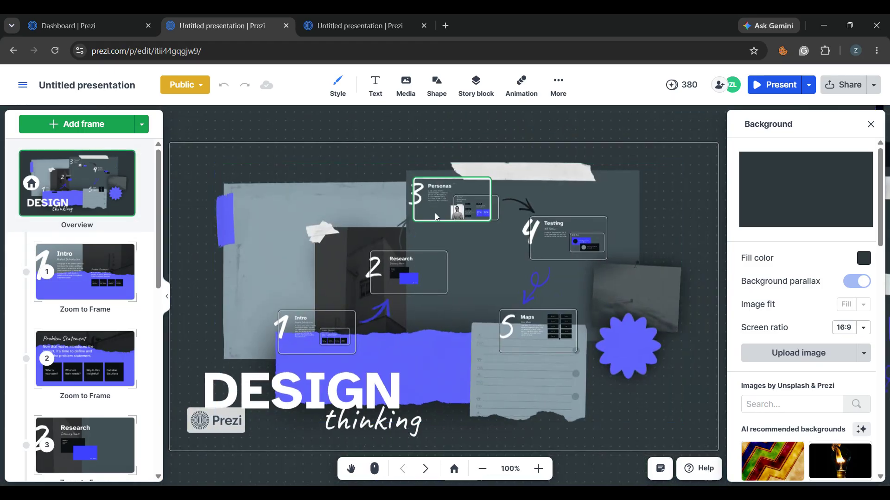
Step: Zoom into the Personas frame and place the text cursor in its title
left_click(435, 216)
left_click(436, 217)
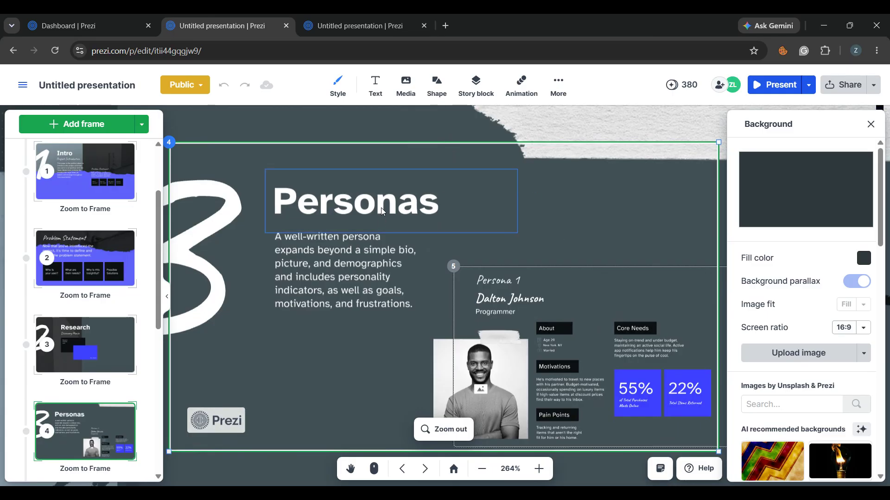
double_click(366, 204)
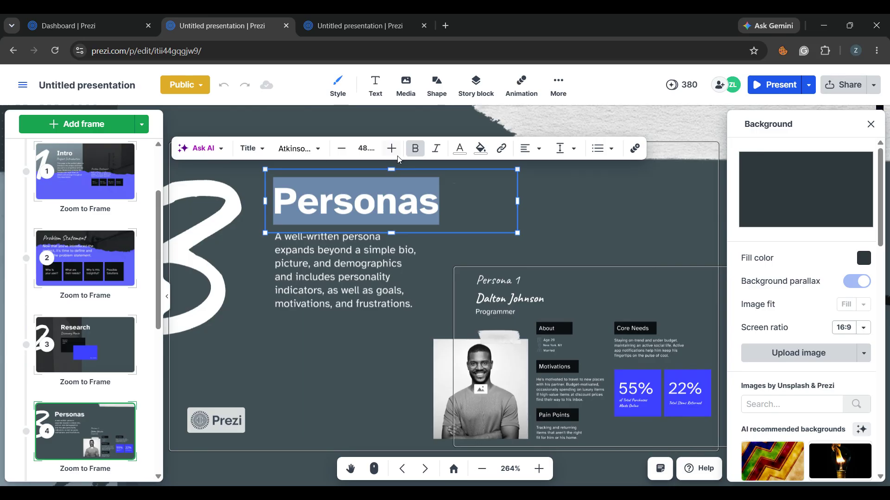
left_click(440, 208)
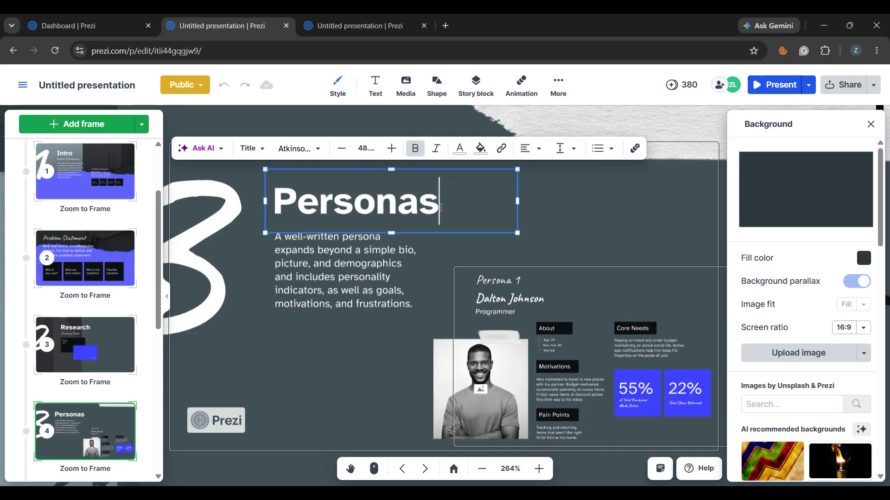
Step: Examine the font and text color choices for the Personas title, and the media types available for insertion
left_click(315, 153)
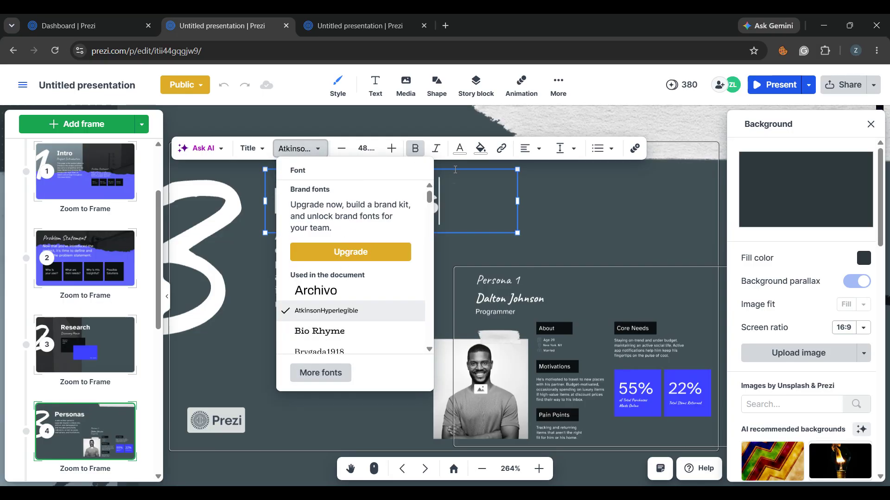
left_click(456, 170)
left_click(459, 148)
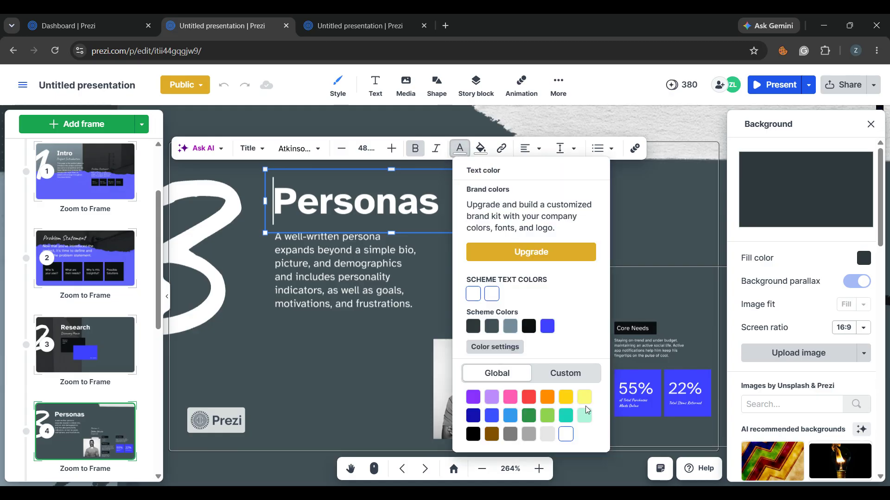
left_click(432, 214)
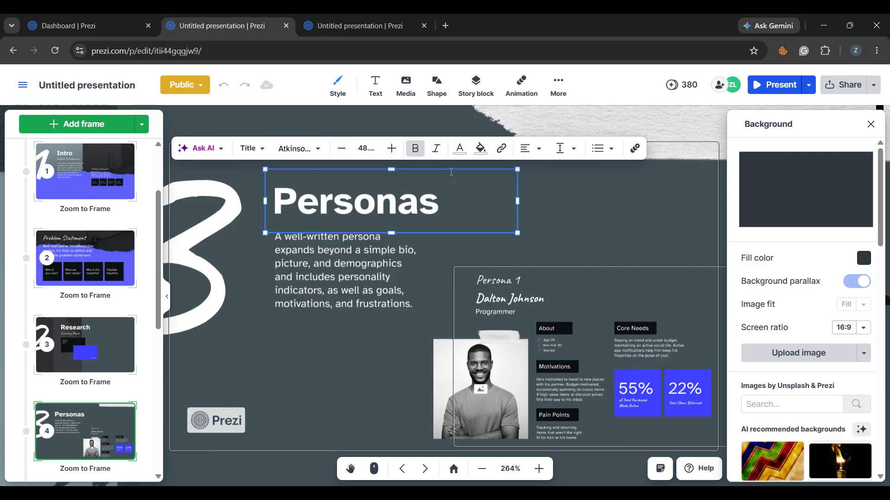
left_click(402, 89)
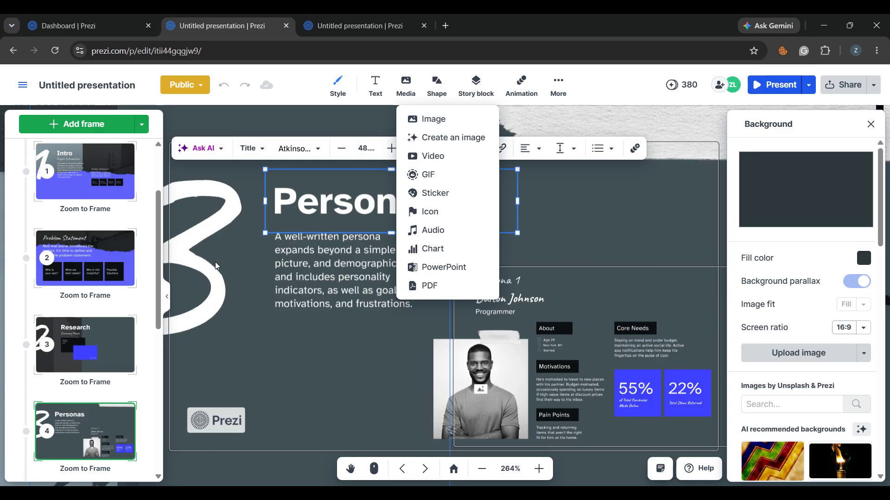
Step: Select the large number 3 beside the Personas title and examine its context commands
left_click(237, 254)
right_click(237, 254)
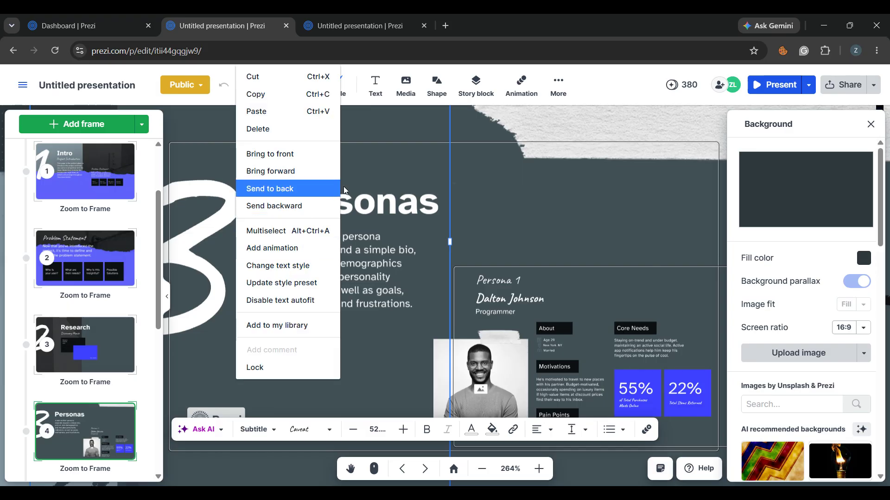
left_click(419, 129)
right_click(418, 126)
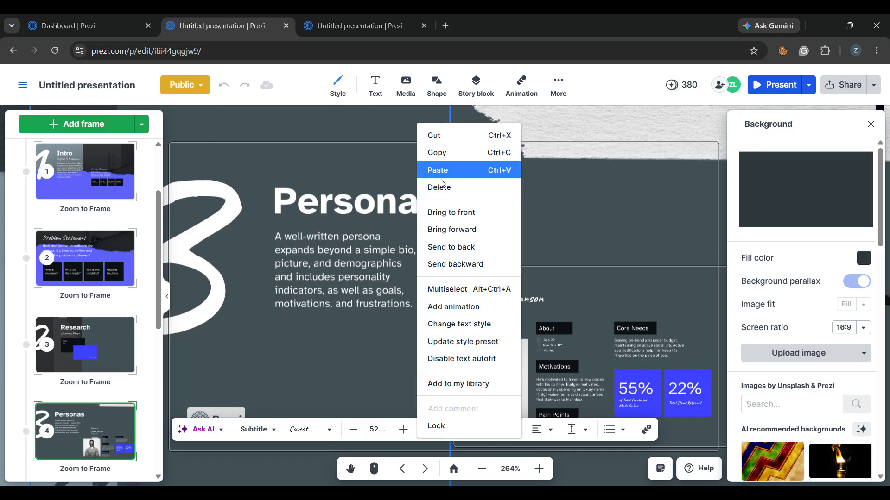
left_click(377, 146)
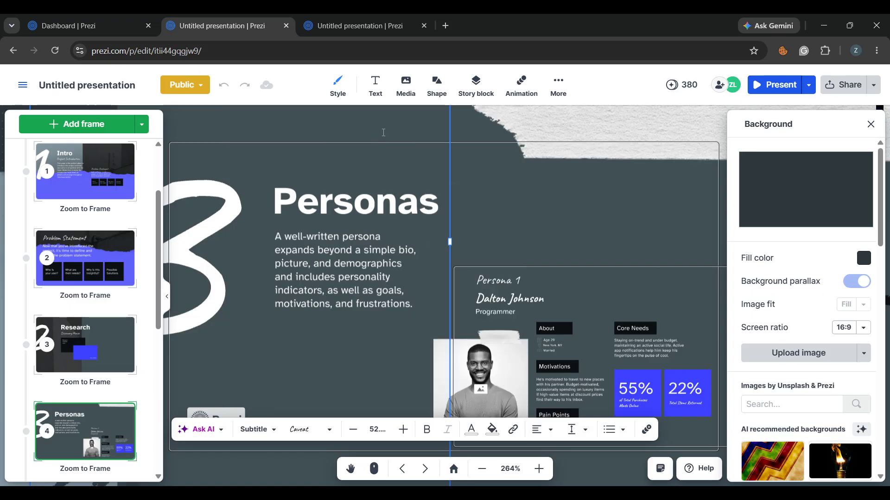
Step: Return to the presentation overview and examine the context commands for the empty canvas
scroll(86, 187, "up", 2)
left_click(86, 187)
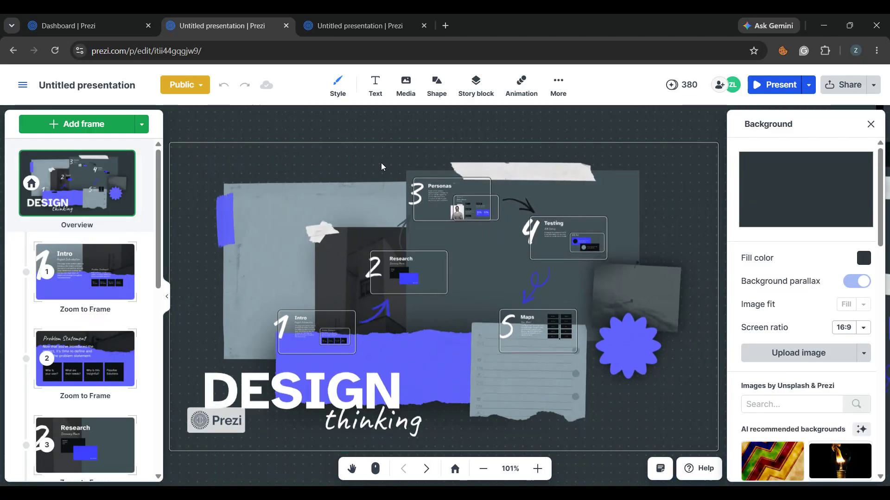
right_click(383, 168)
left_click(404, 204)
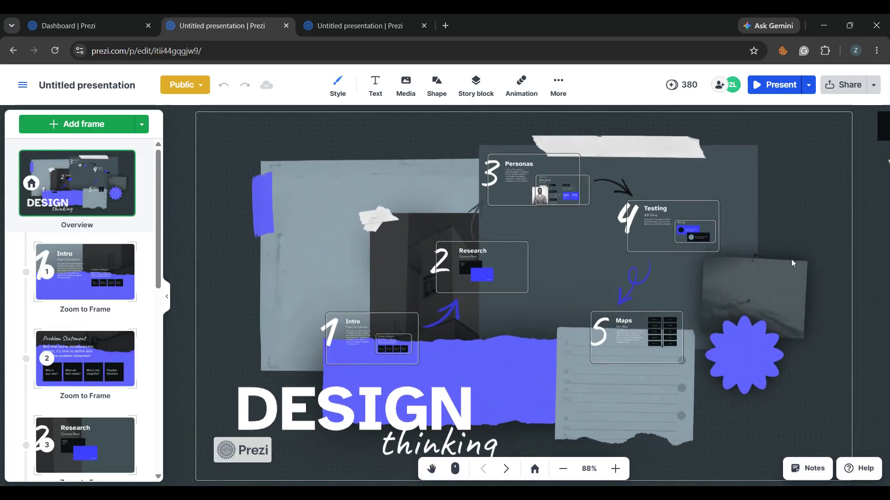
right_click(379, 162)
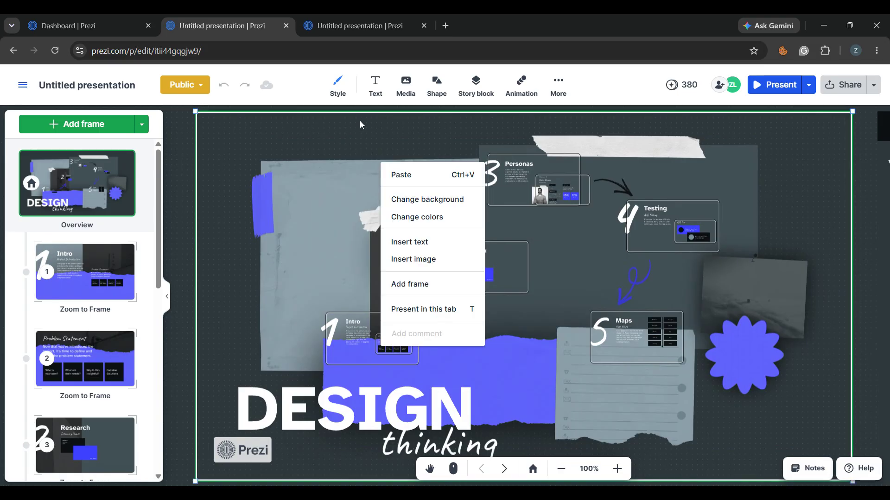
right_click(360, 121)
left_click(405, 134)
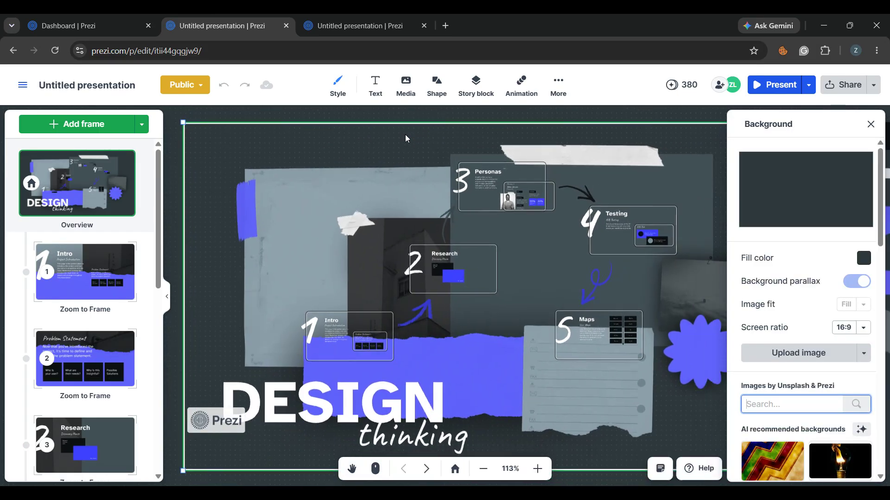
Step: Look over the whole canvas and close the background settings
scroll(795, 260, "down", 10)
scroll(802, 278, "up", 10)
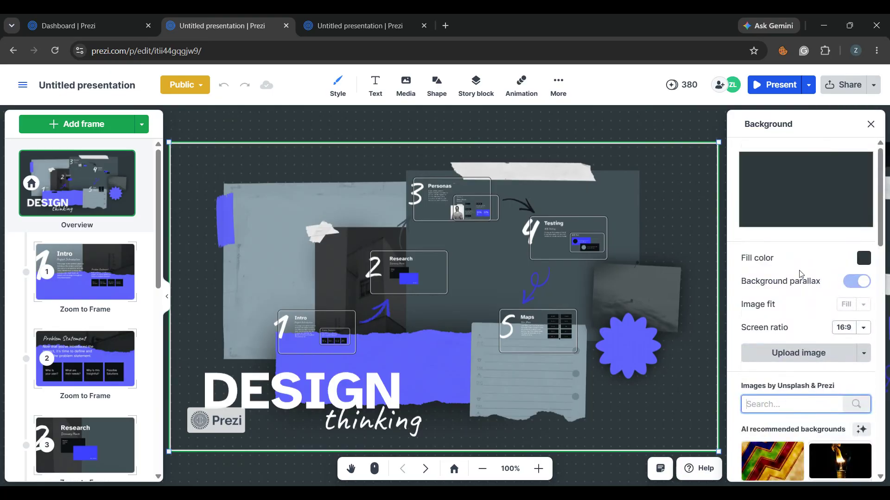
left_click(869, 132)
left_click(869, 132)
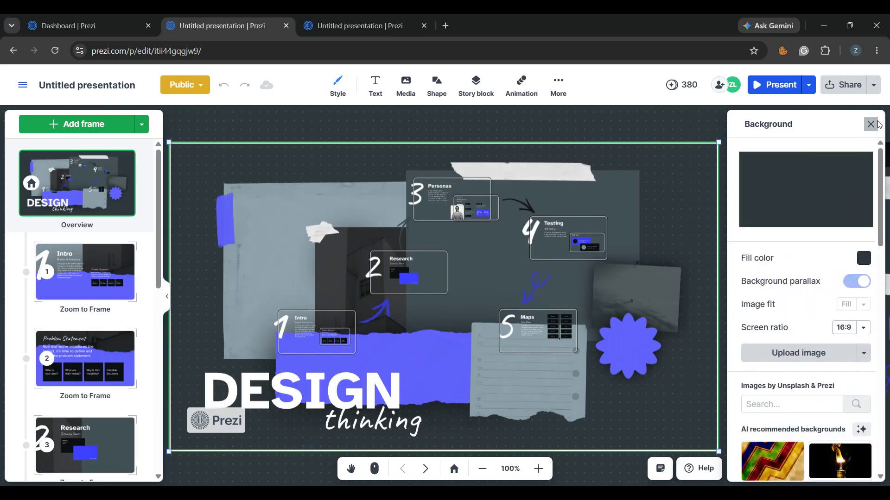
Step: Visit the Research, Personas and Persona 1 frames one after another, and return to the overview
scroll(77, 381, "down", 4)
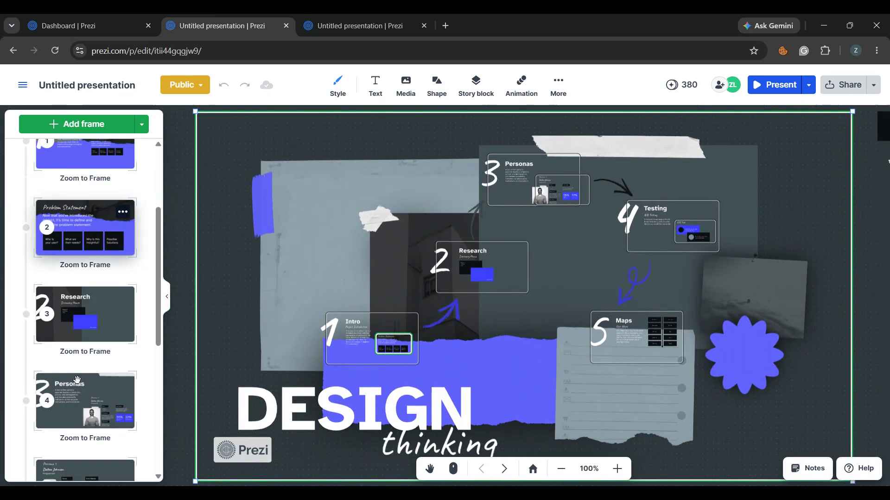
left_click(94, 281)
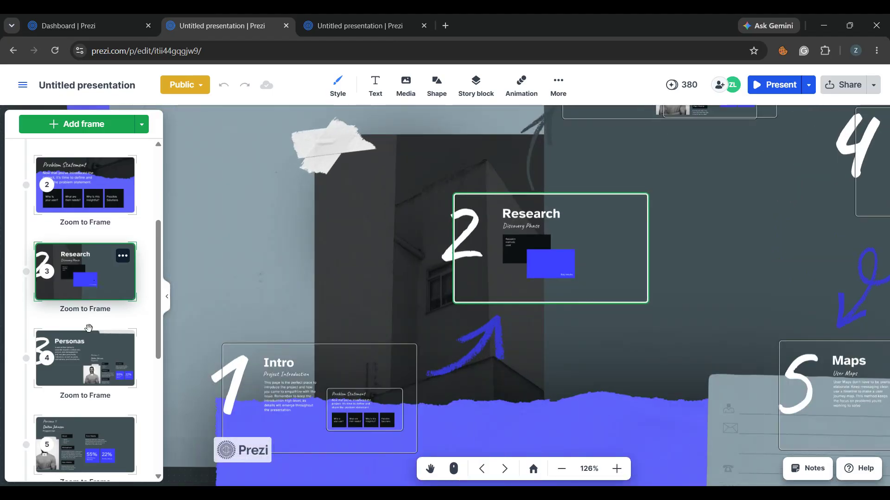
left_click(91, 359)
left_click(87, 436)
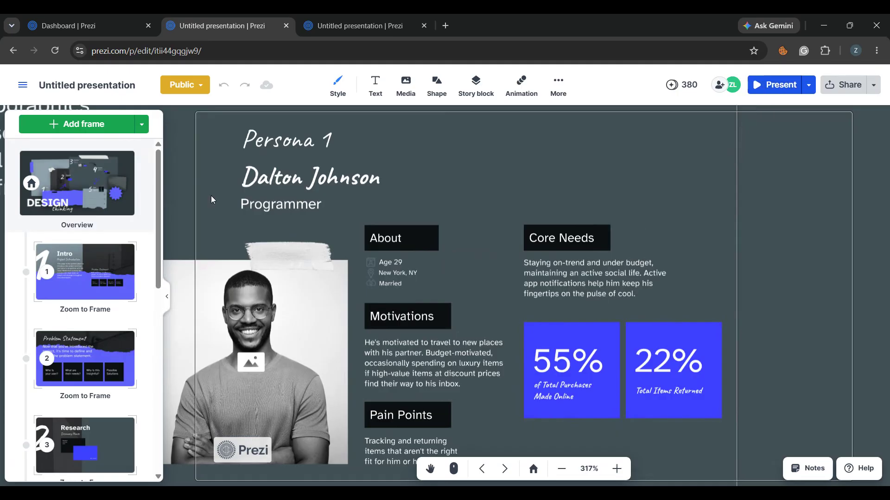
left_click(86, 172)
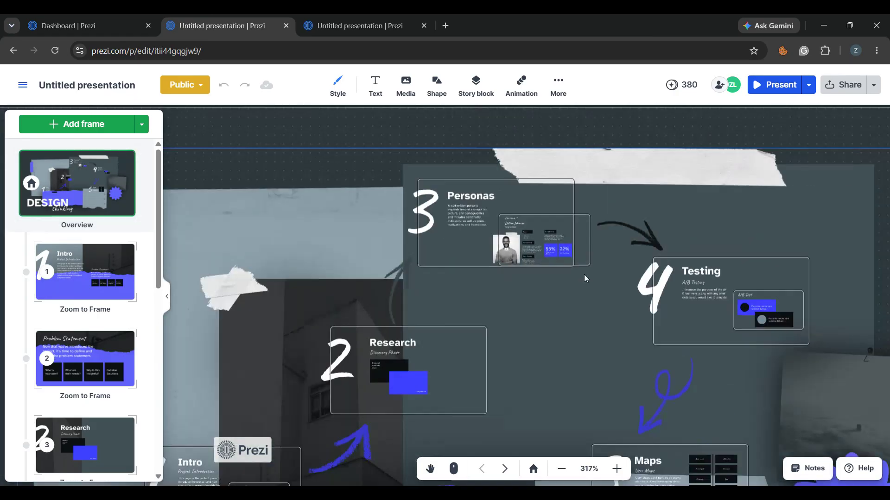